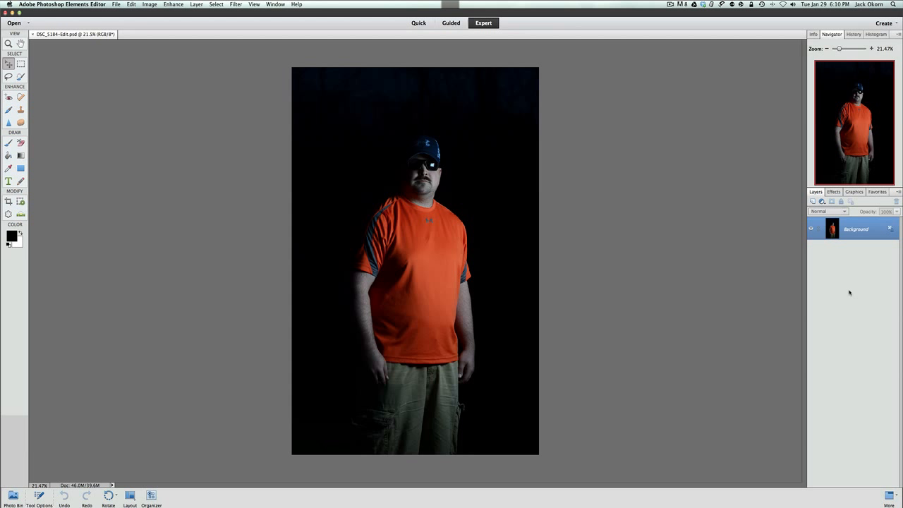
Step: Duplicate the Background layer, then open Lighting Effects on the original Background with the Spotlight light type
key(super+j)
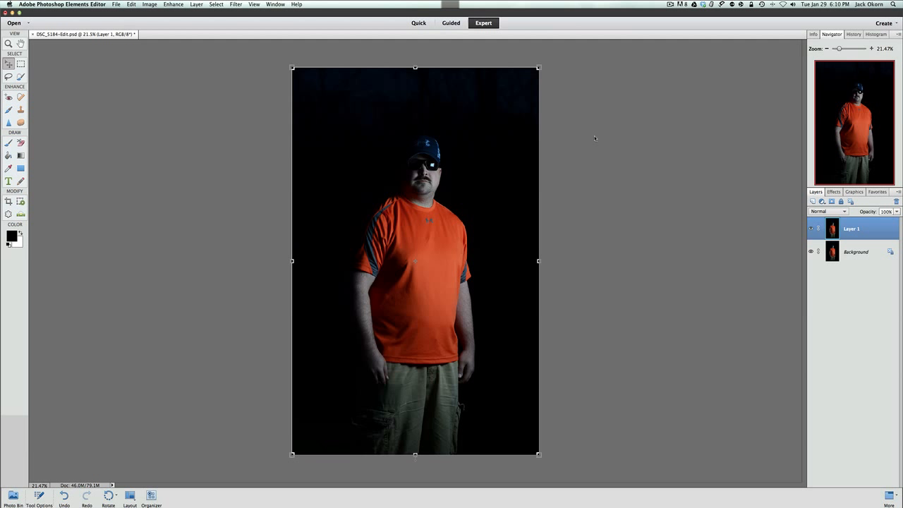
key(alt+bracketleft)
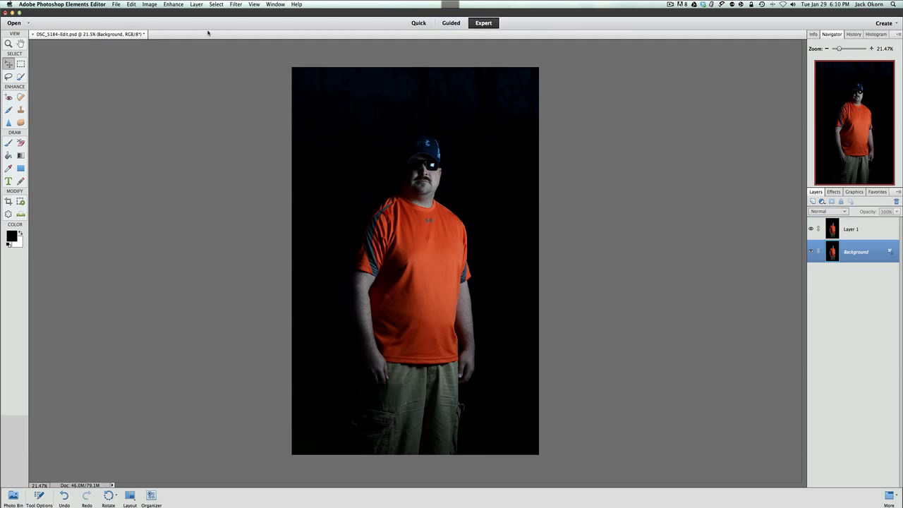
click(235, 4)
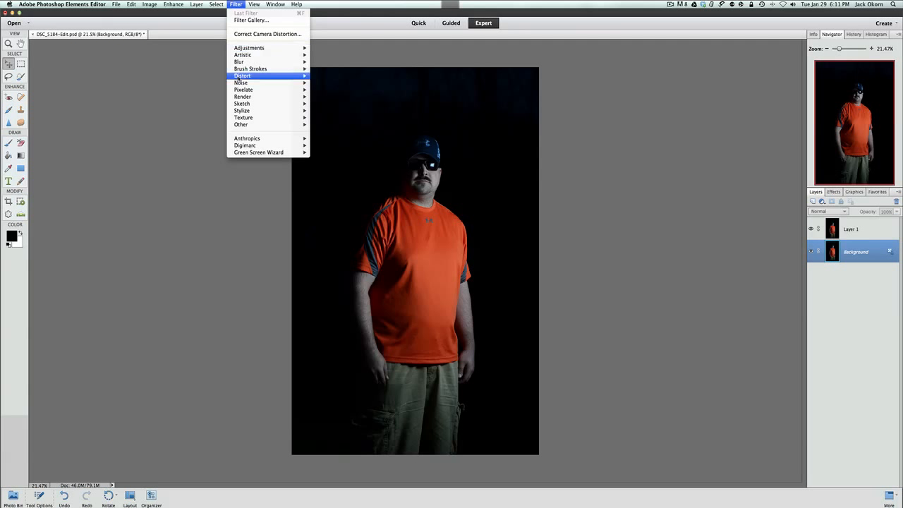
mouse_move(243, 99)
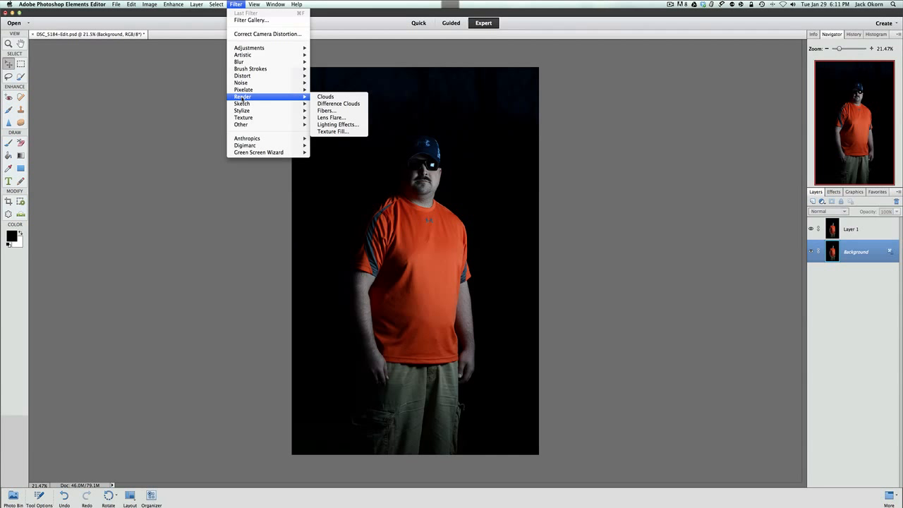
click(335, 125)
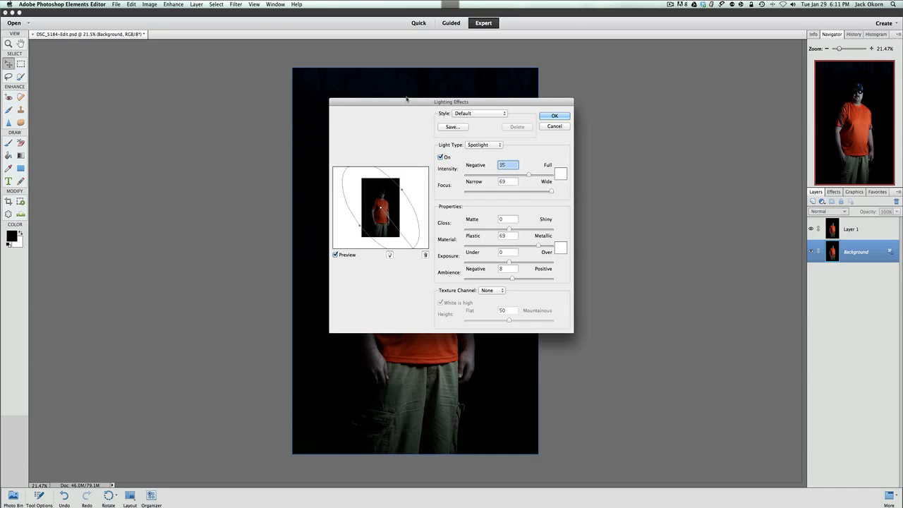
drag(407, 103, 602, 94)
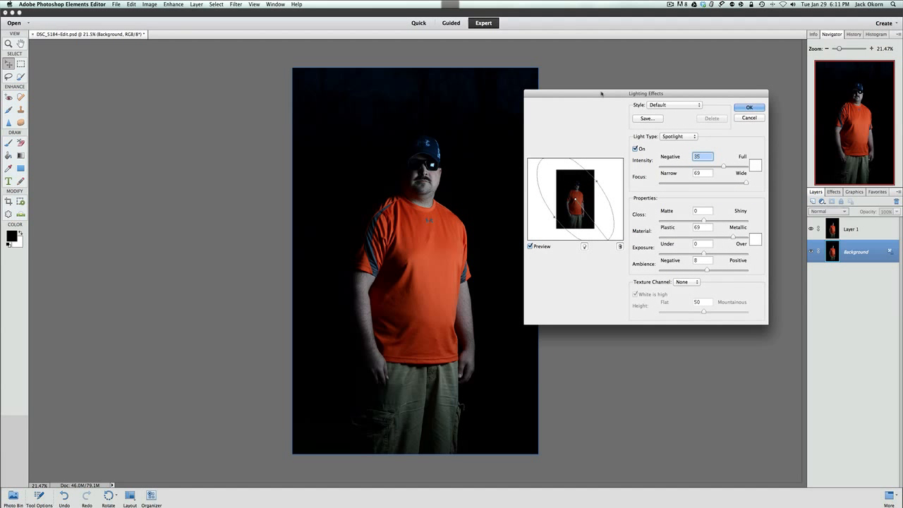
click(678, 136)
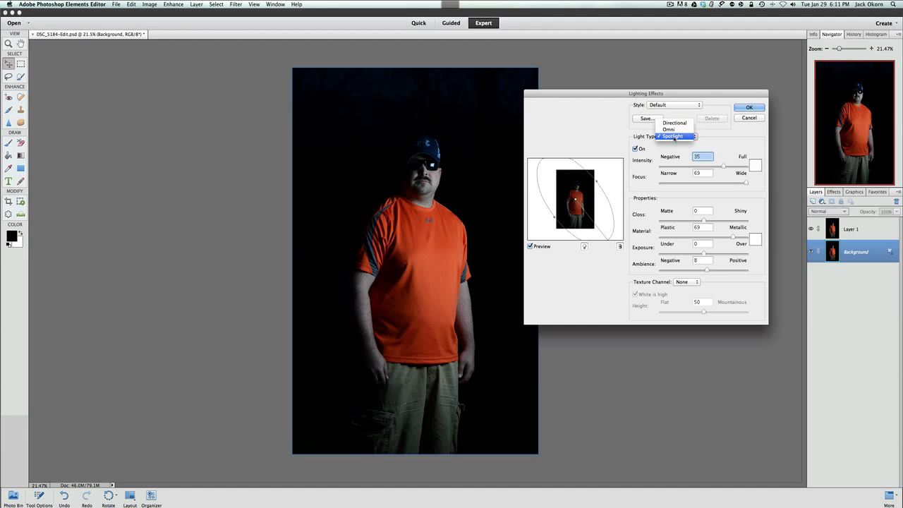
click(675, 137)
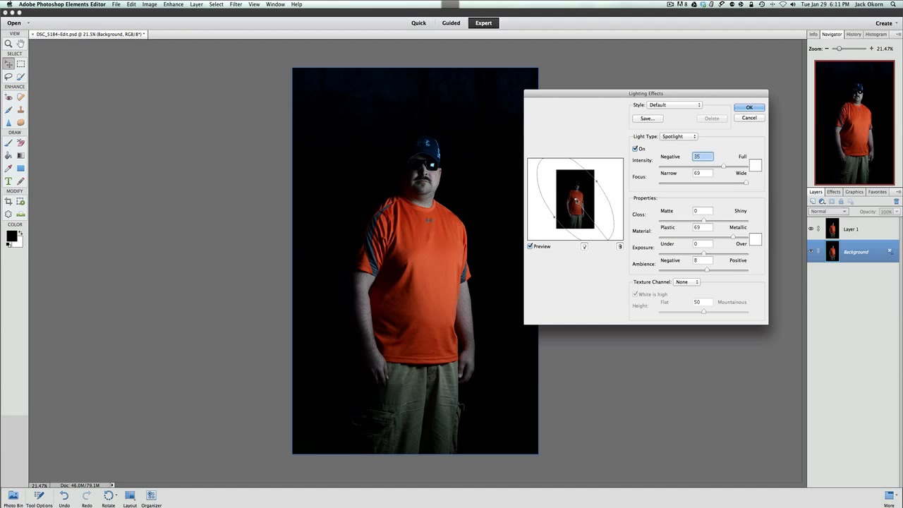
Step: Centre the spotlight on the man's face and reshape it into a near-circular ellipse reaching down to his legs
drag(575, 200, 577, 189)
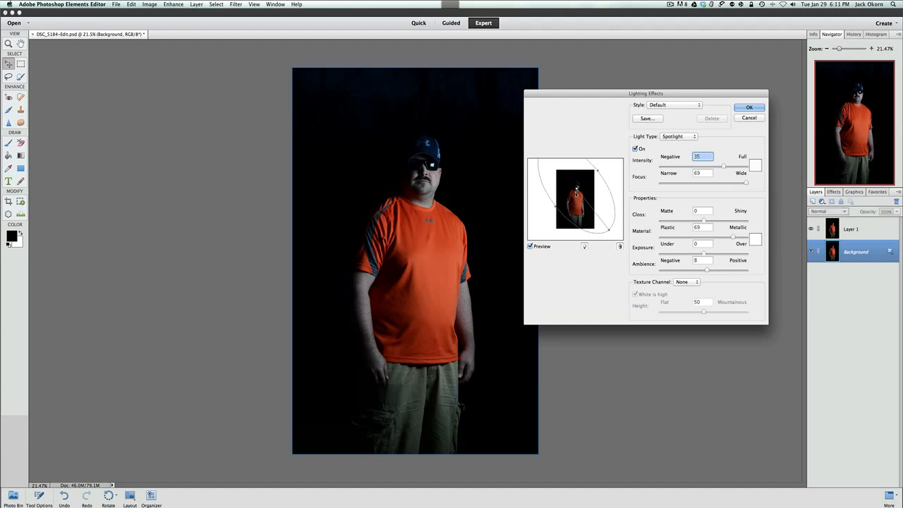
drag(578, 191, 579, 194)
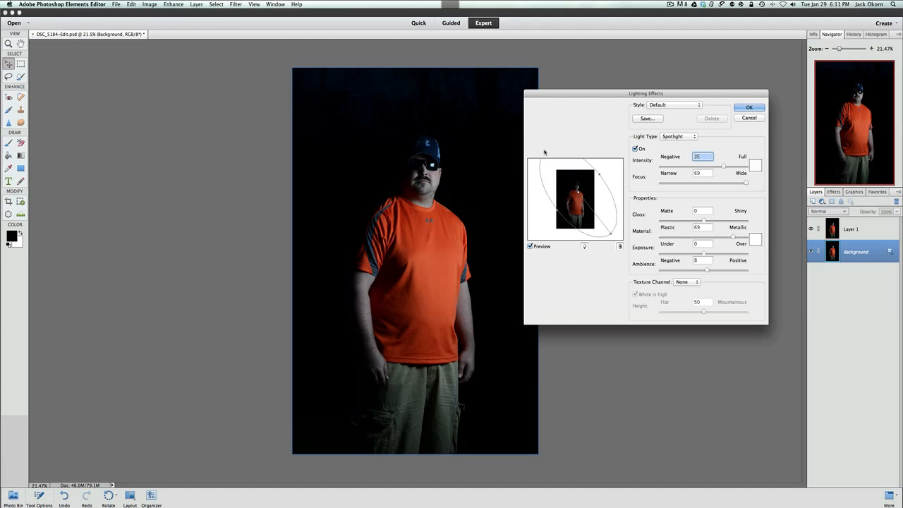
drag(579, 193, 583, 203)
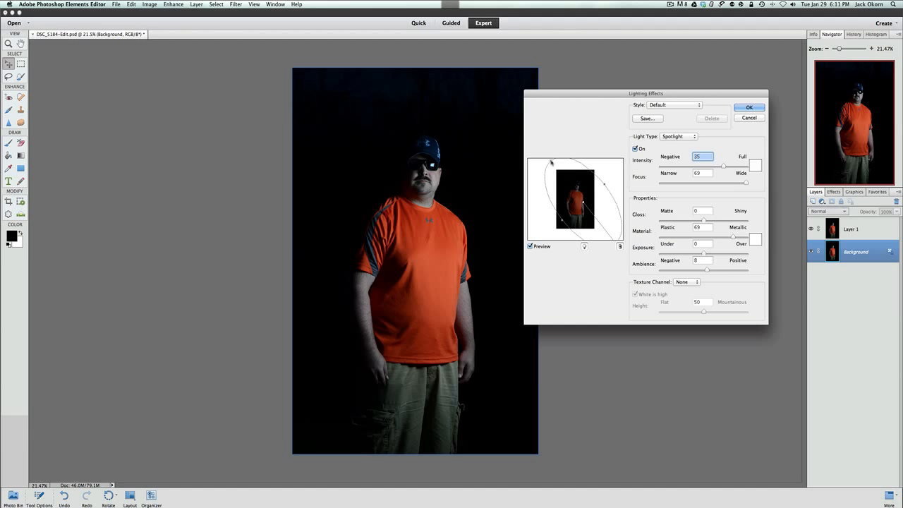
drag(551, 162, 559, 174)
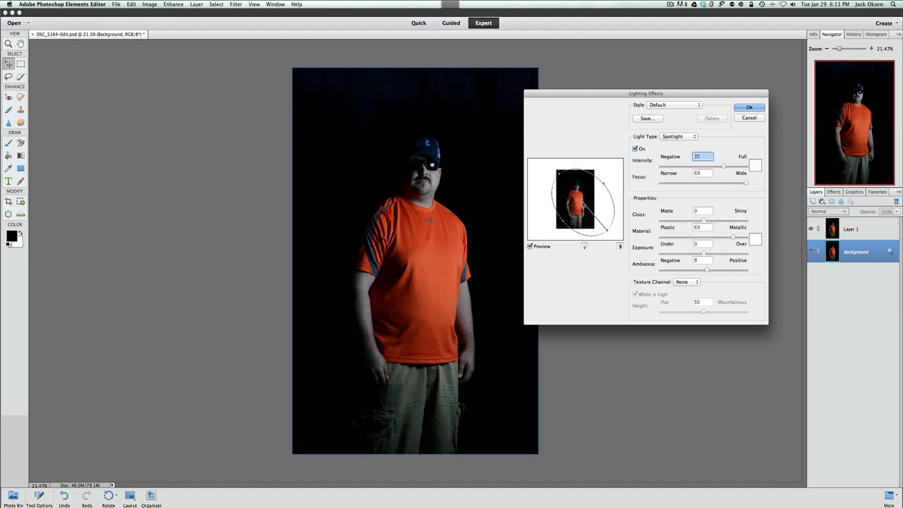
drag(583, 202, 557, 165)
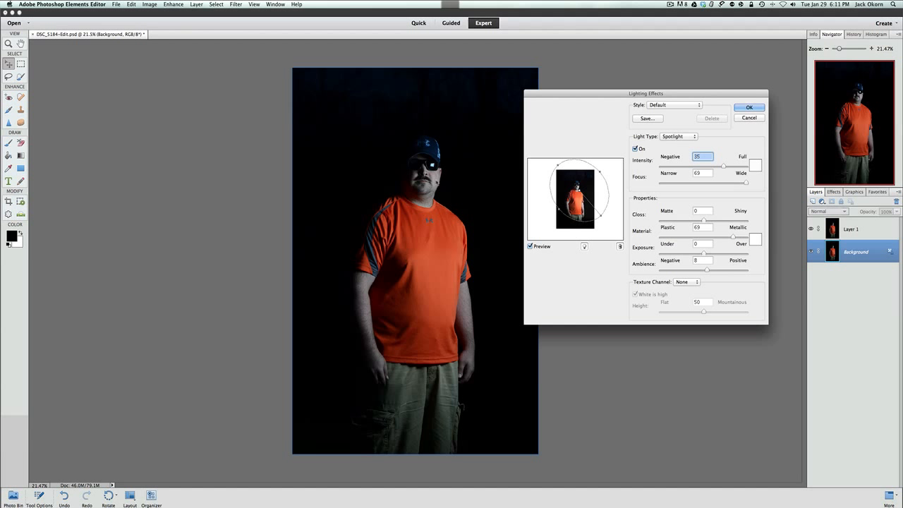
drag(601, 218, 574, 183)
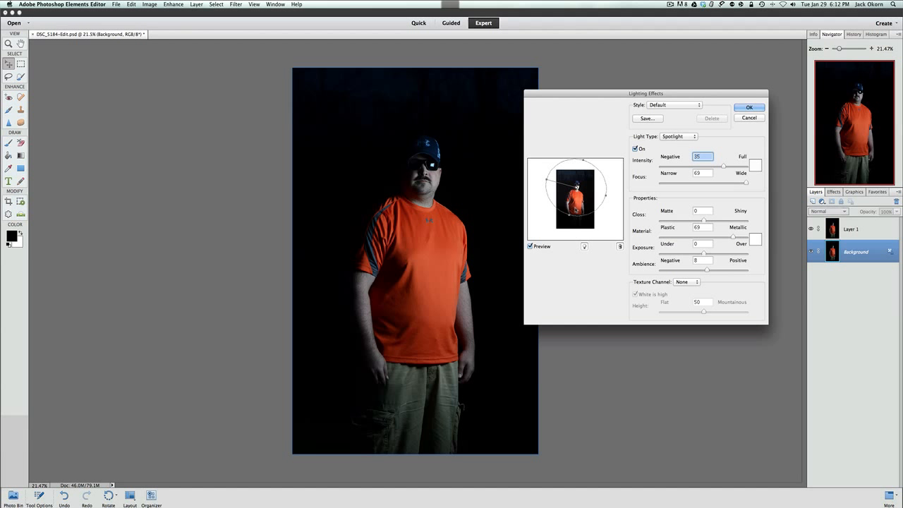
drag(569, 215, 570, 222)
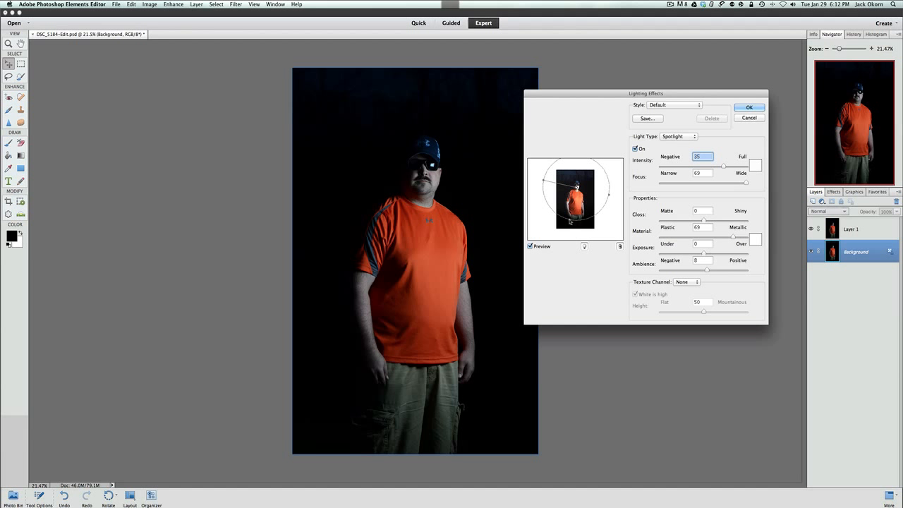
drag(576, 188, 576, 184)
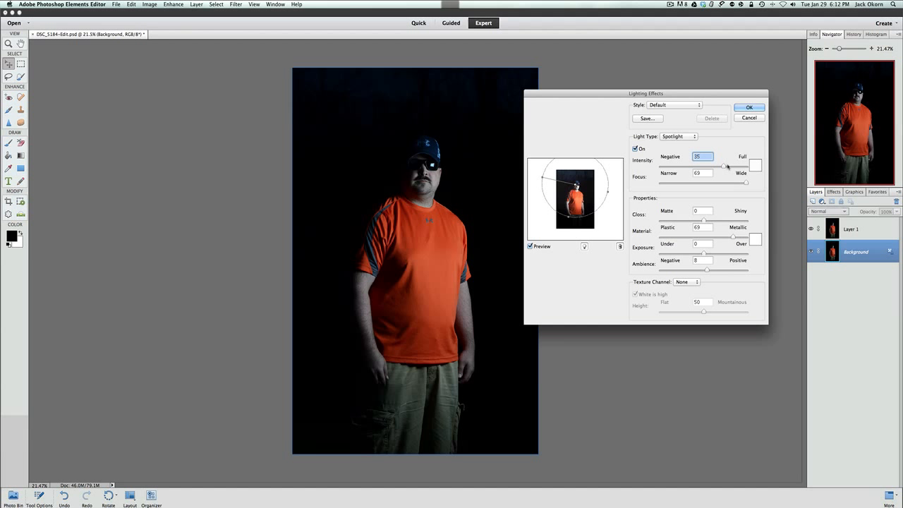
Step: Set the spotlight's intensity to 28, ambience to 9 and gloss to 12, and apply the lighting to the Background
drag(723, 166, 714, 168)
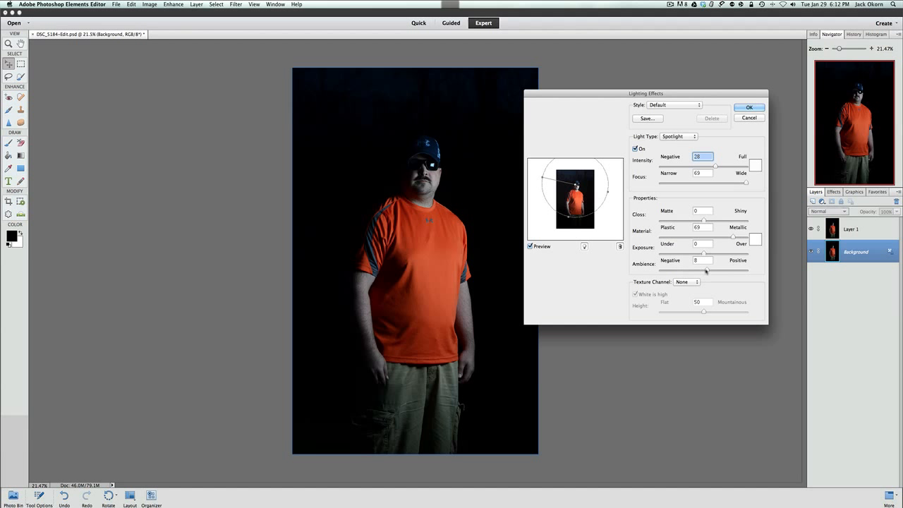
mouse_move(707, 271)
mouse_down()
mouse_move(724, 271)
mouse_move(708, 272)
mouse_up()
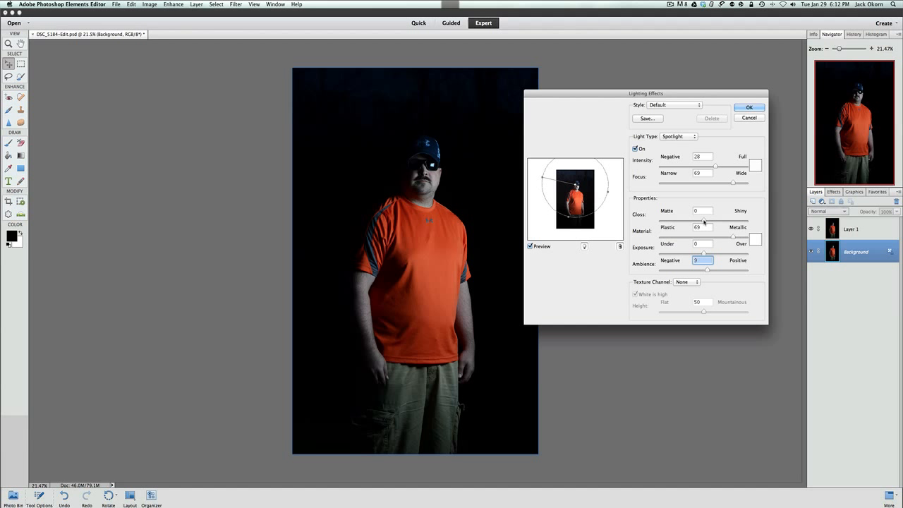
drag(704, 220, 708, 221)
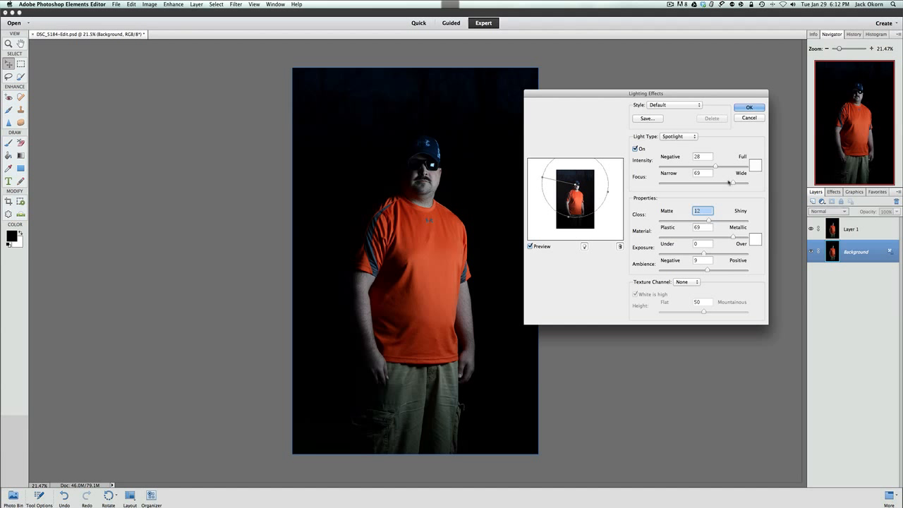
click(749, 108)
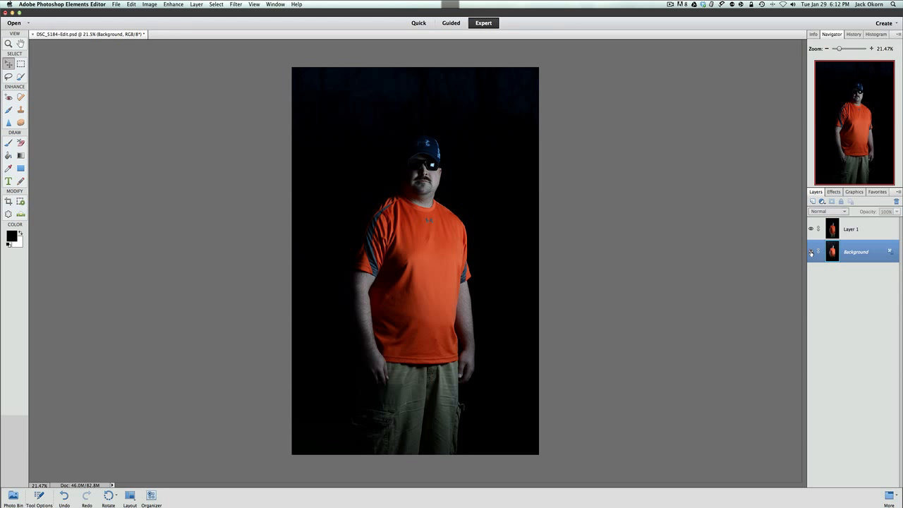
Step: Try Lighting Effects on Layer 1 with an Omni light centred on the man's face and enlarged to cover his torso
click(827, 233)
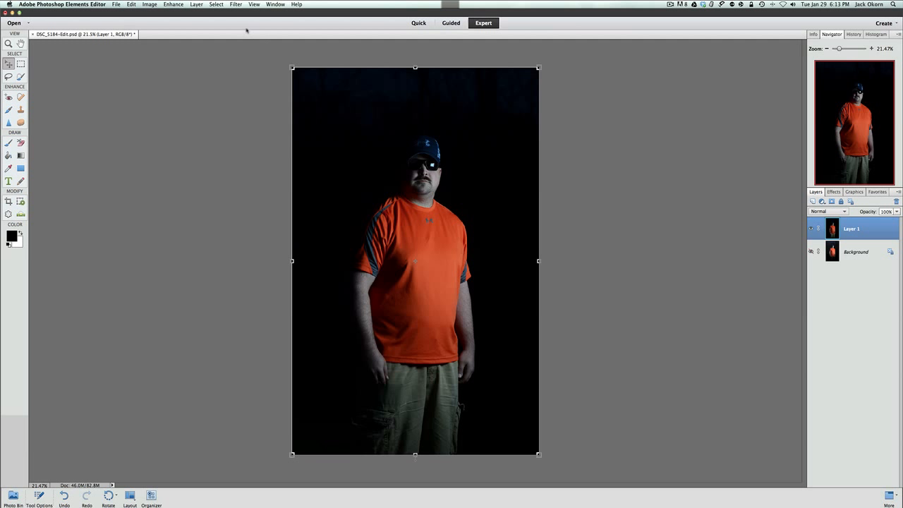
click(201, 5)
mouse_move(236, 5)
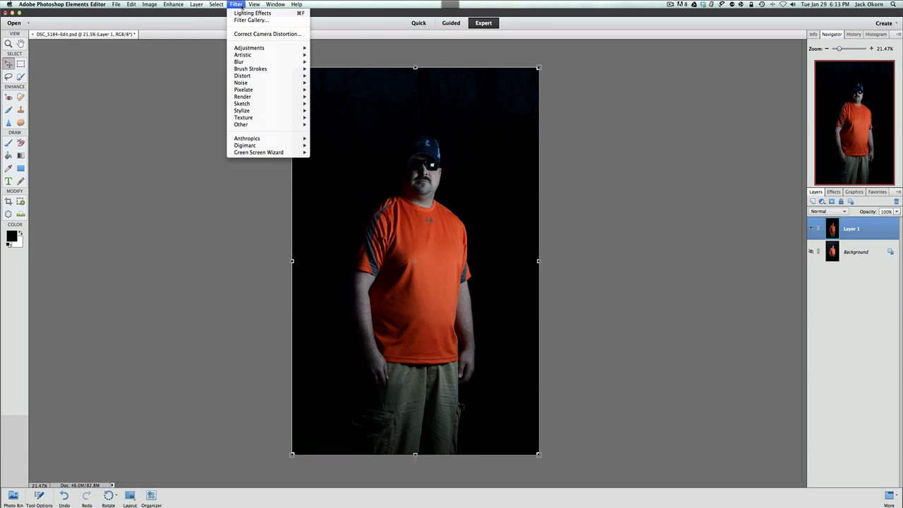
mouse_move(251, 98)
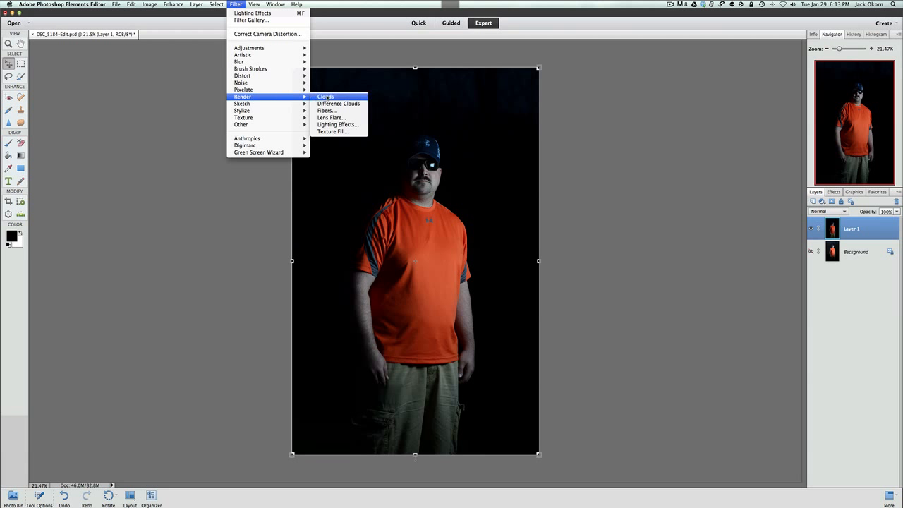
click(326, 125)
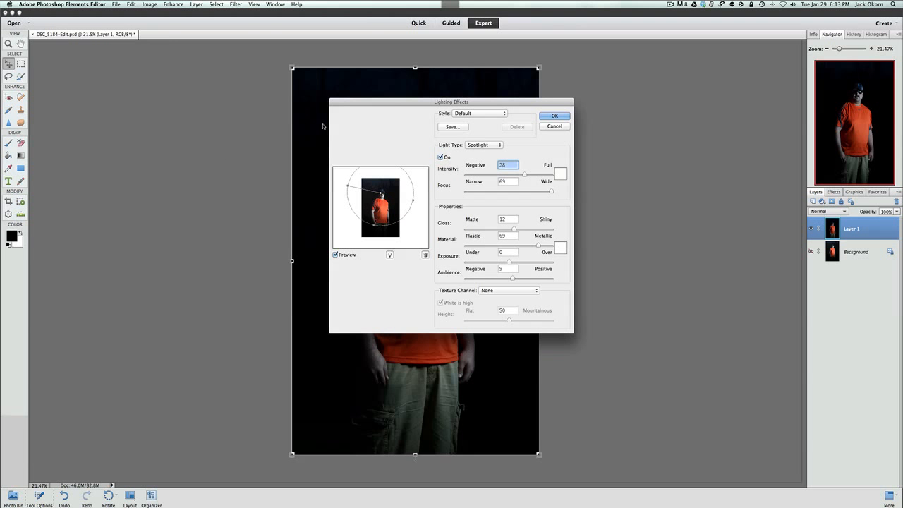
drag(371, 104, 581, 102)
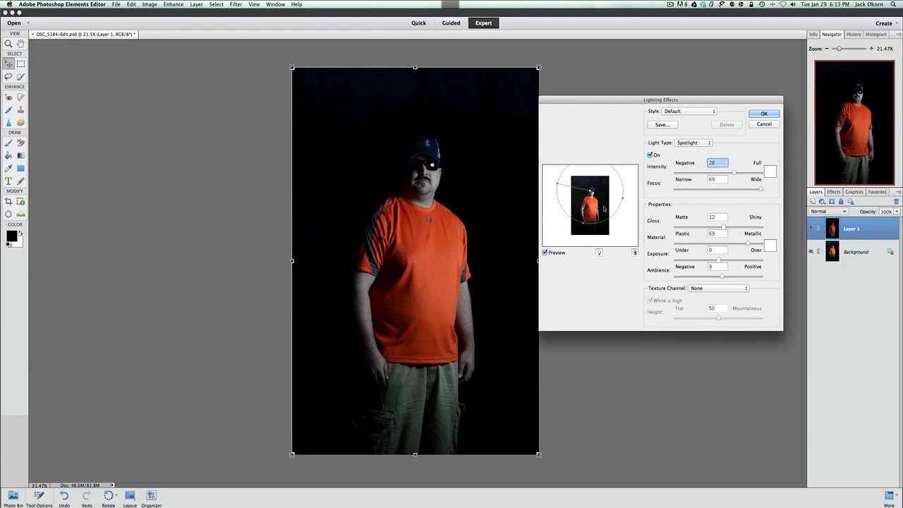
click(702, 144)
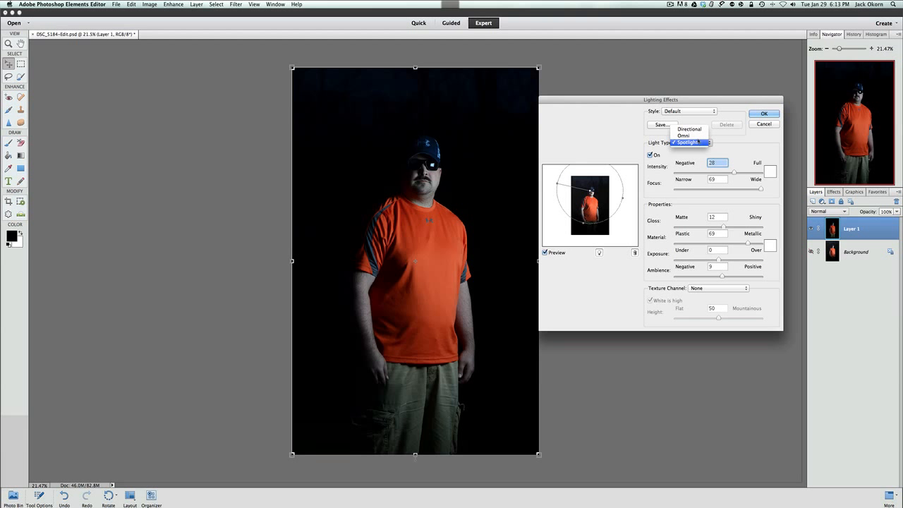
click(698, 136)
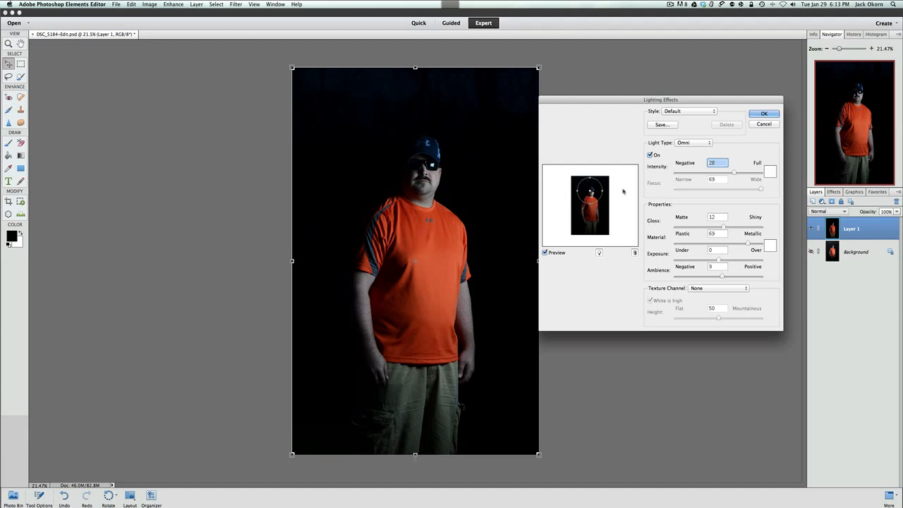
mouse_move(605, 190)
mouse_down()
mouse_move(619, 192)
mouse_move(591, 192)
mouse_up()
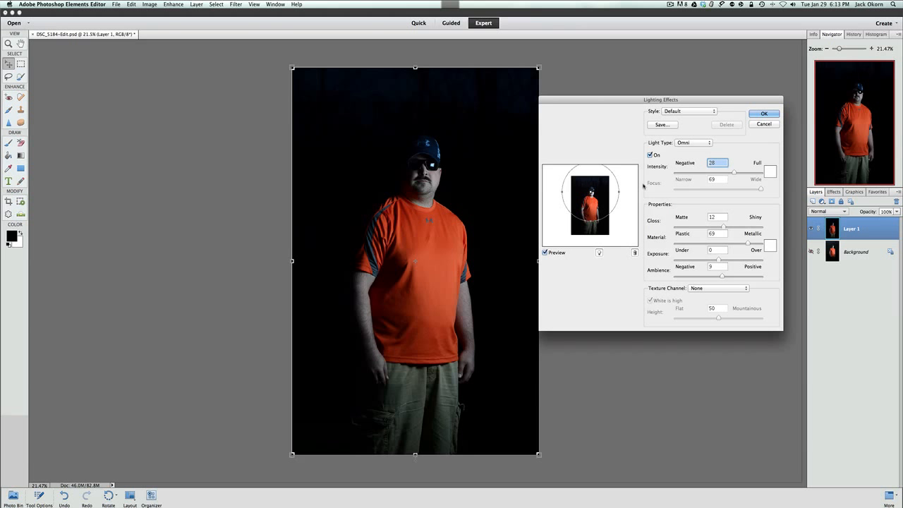
click(765, 114)
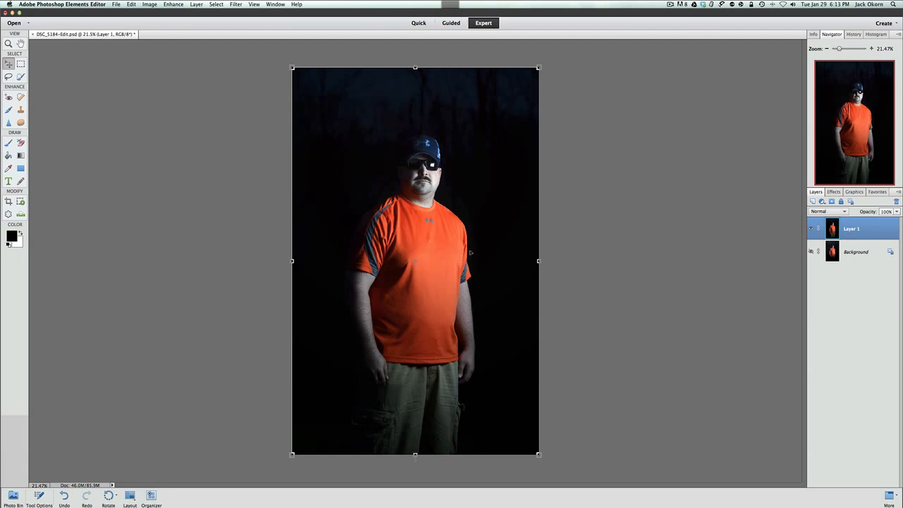
Step: Undo the Omni lighting effect on Layer 1
click(114, 5)
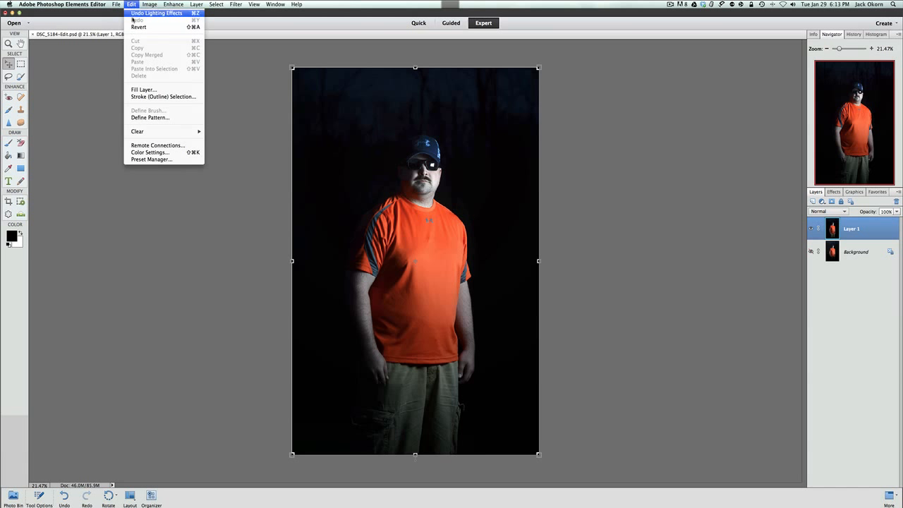
click(134, 14)
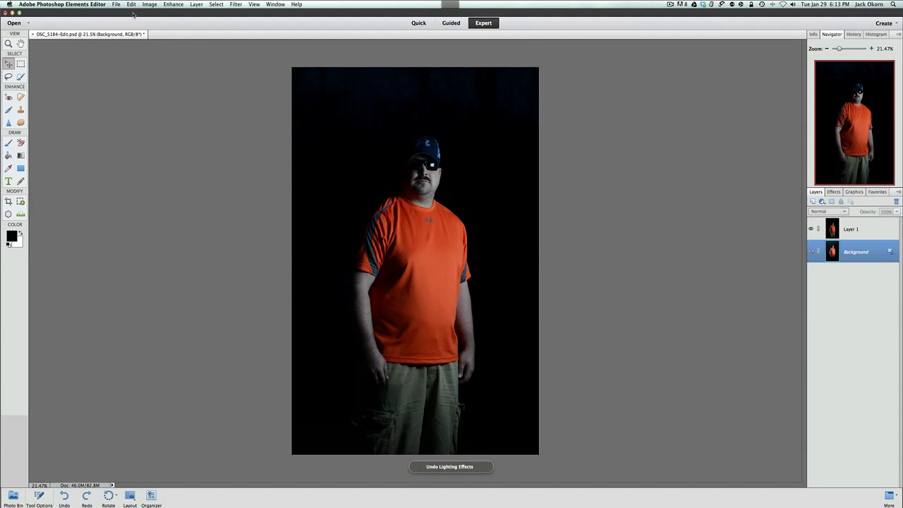
click(234, 5)
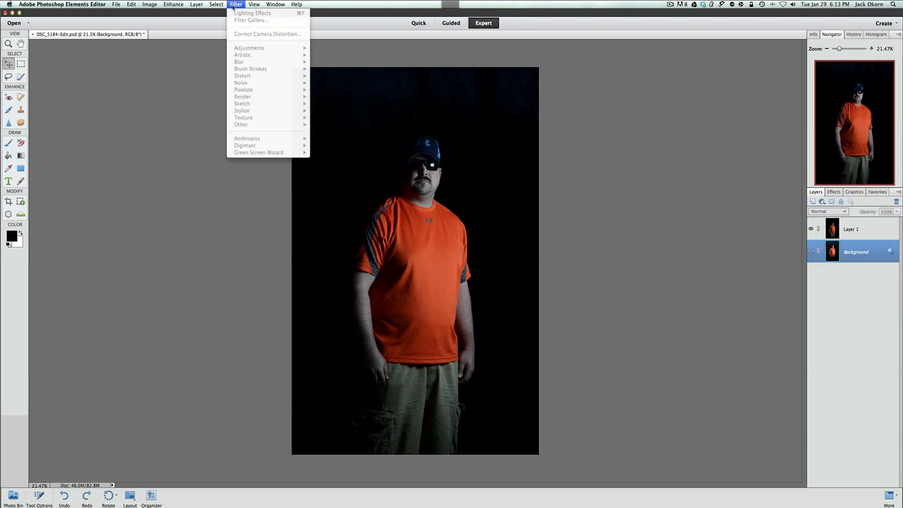
click(233, 7)
Step: Open Lighting Effects for Layer 1, place its settings beside the photo, and change the light type to Directional
click(852, 227)
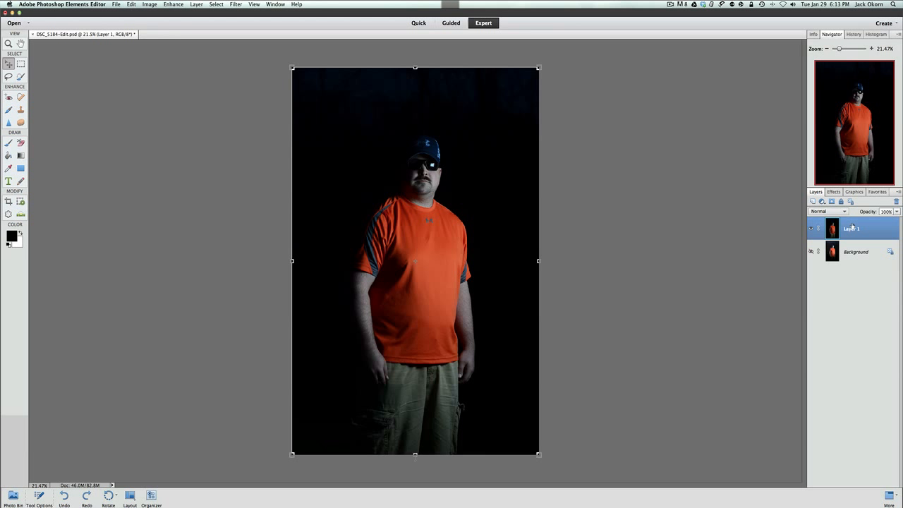
click(236, 5)
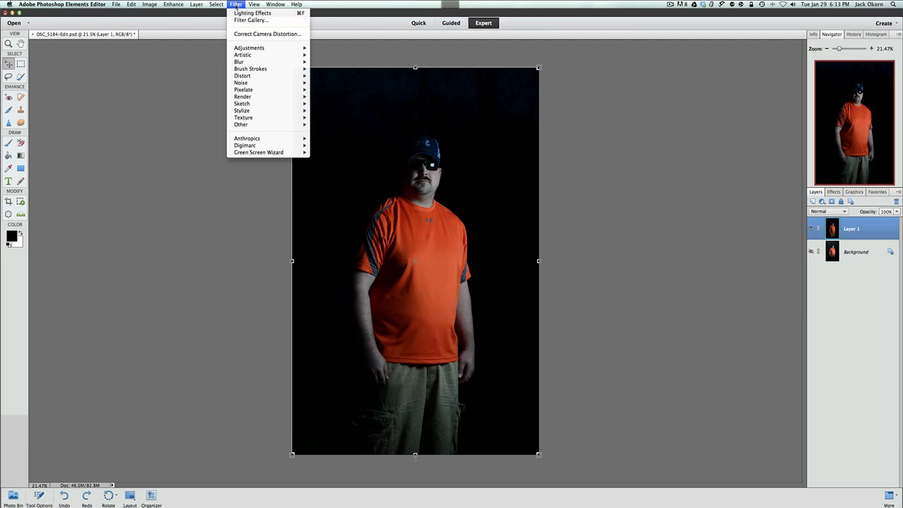
mouse_move(239, 114)
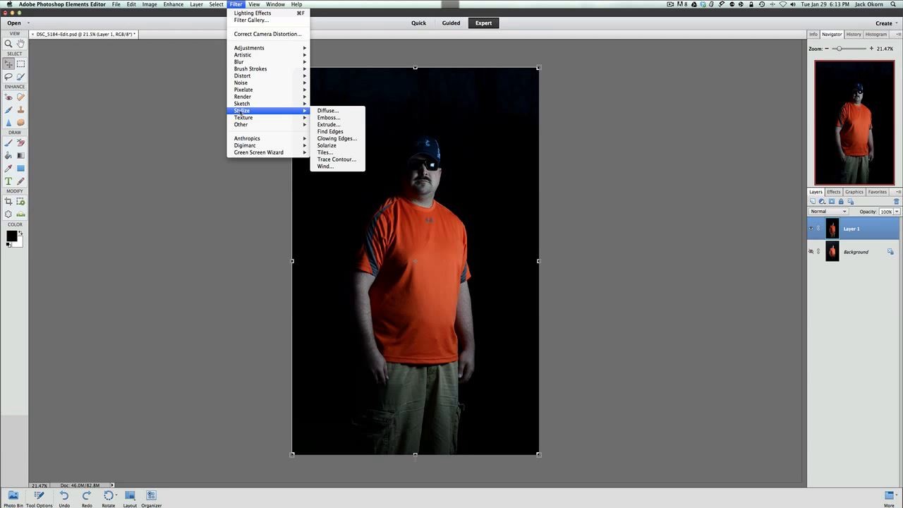
mouse_move(243, 98)
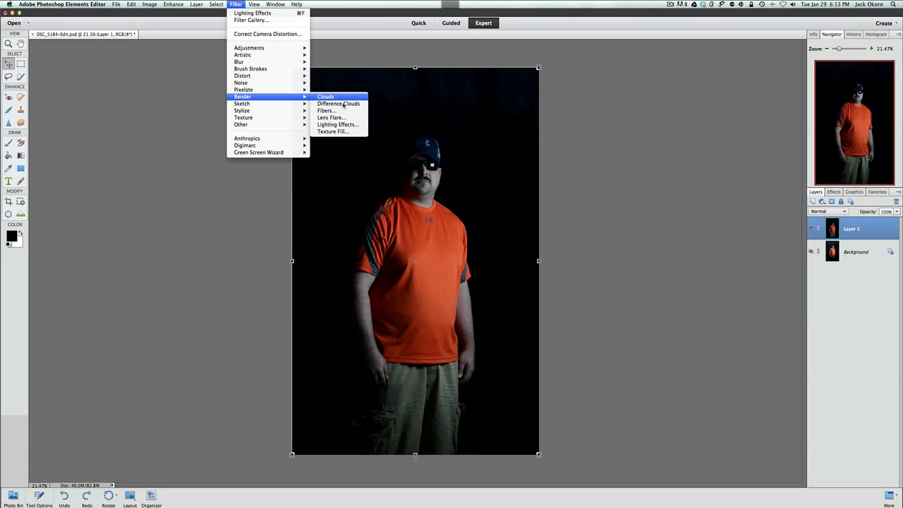
click(337, 125)
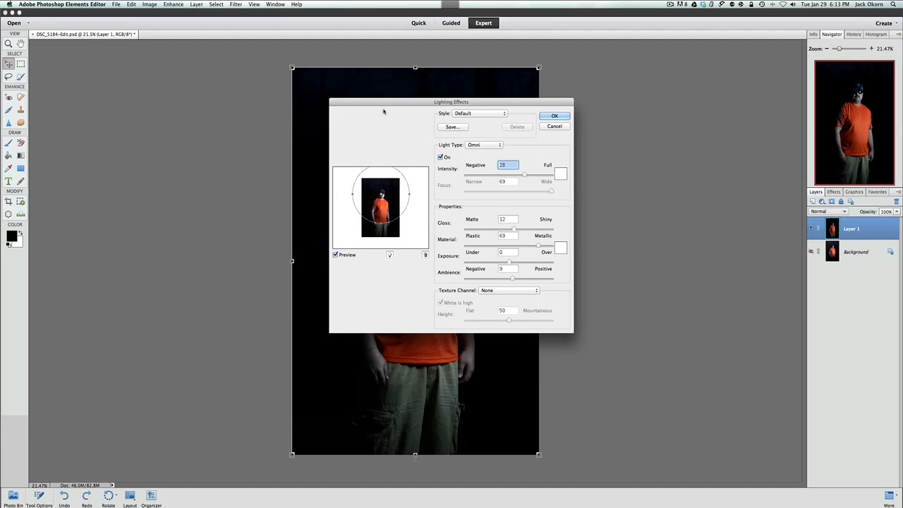
drag(384, 105, 603, 111)
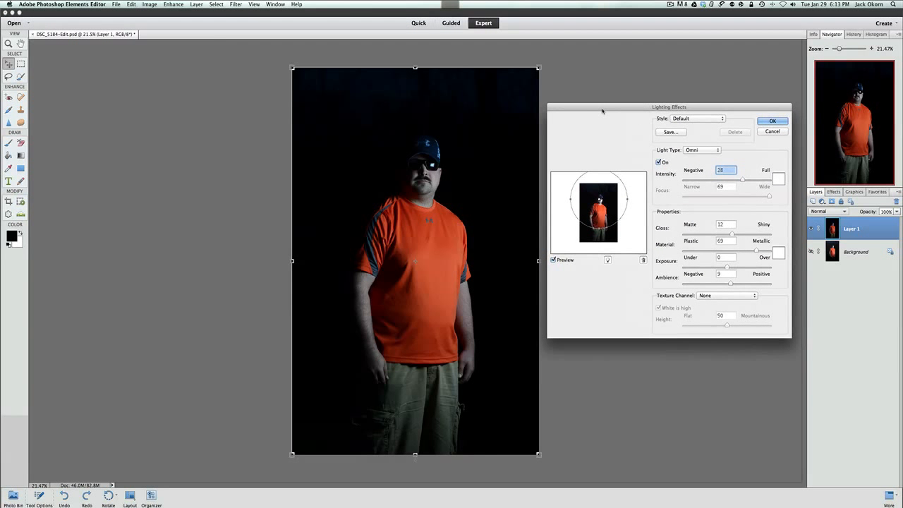
click(701, 150)
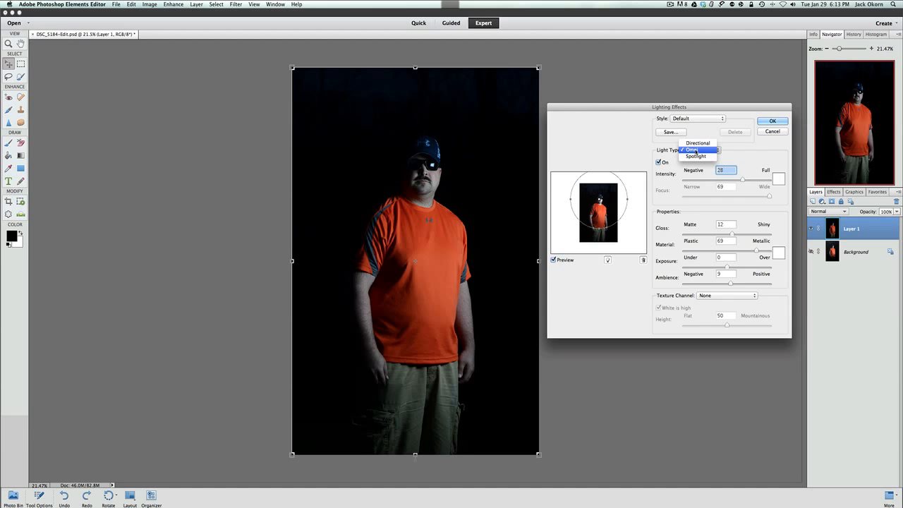
click(695, 144)
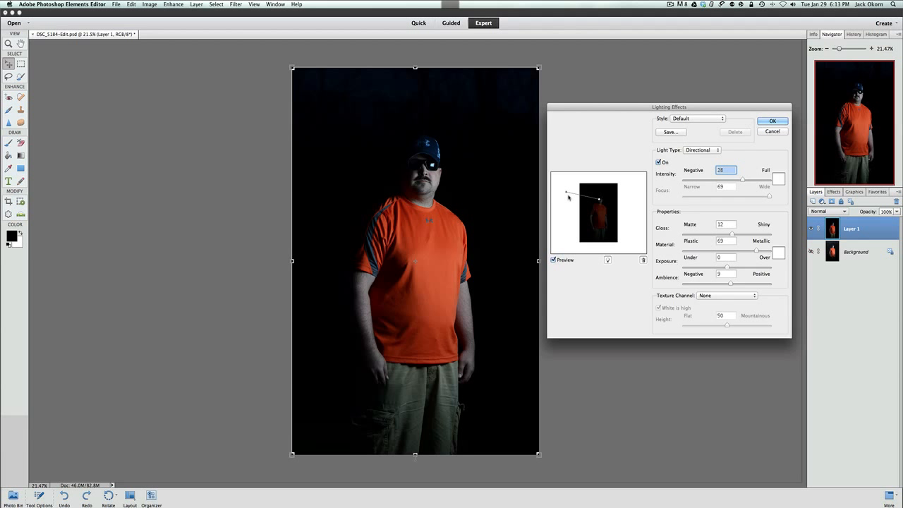
Step: Bring the directional light's source in close beside the man's face, set its intensity to 22, and apply the lighting to Layer 1
drag(576, 194, 585, 196)
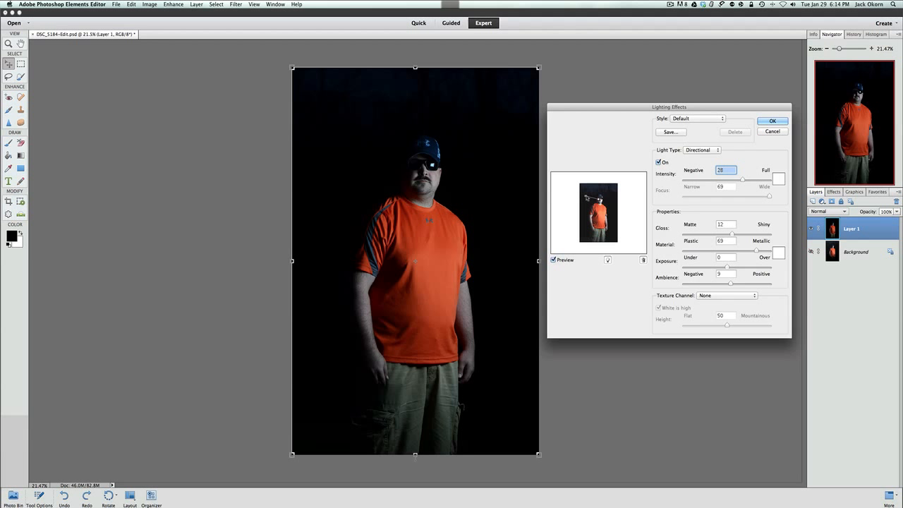
drag(591, 196, 601, 202)
drag(743, 180, 736, 181)
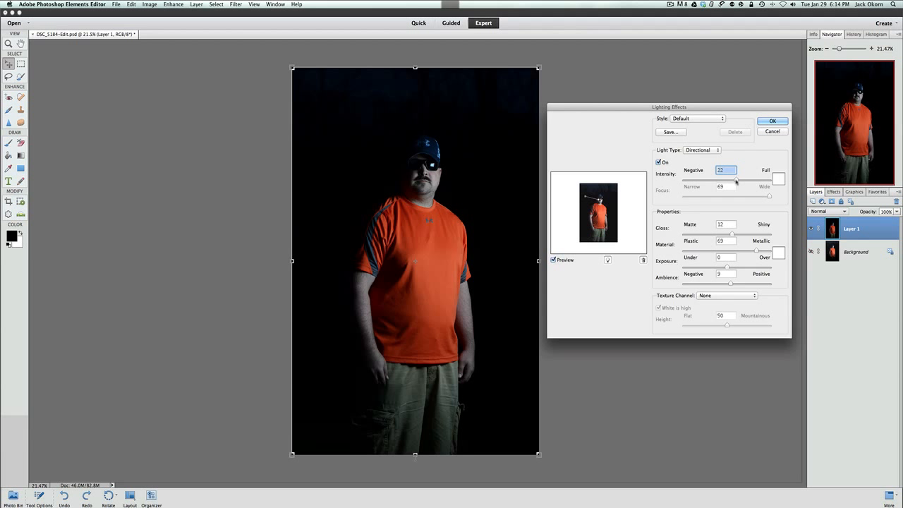
click(771, 121)
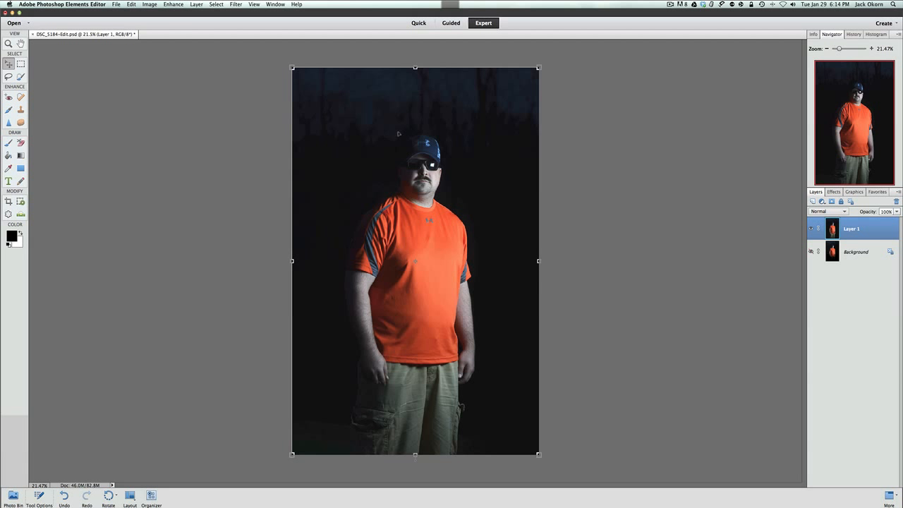
Step: Undo the directional lighting effect on Layer 1
click(132, 5)
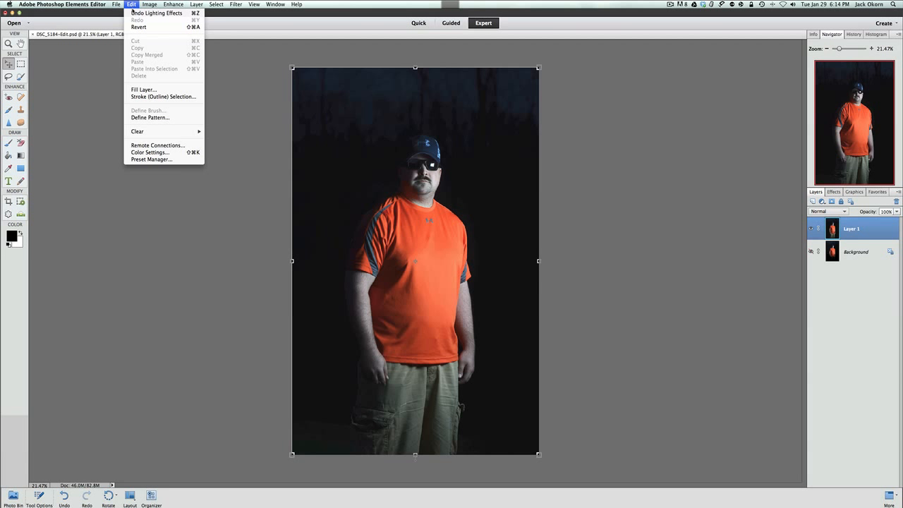
click(134, 13)
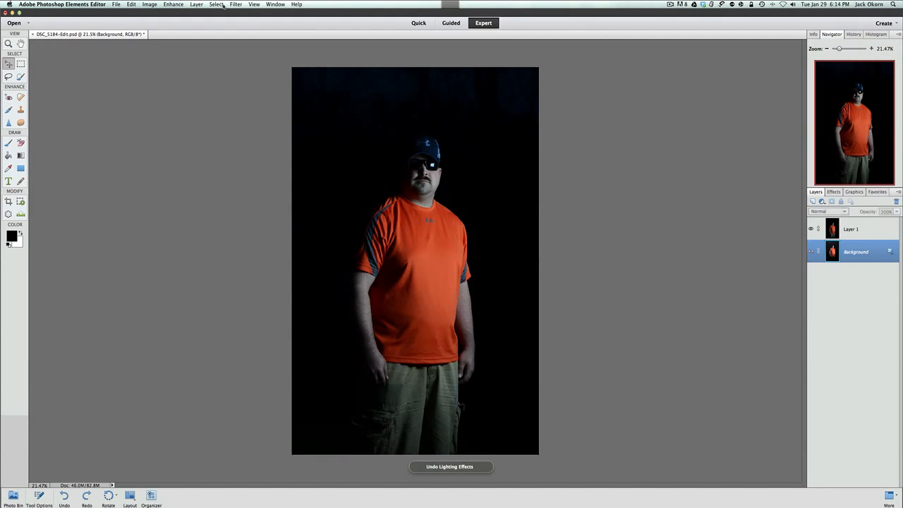
click(235, 5)
click(235, 5)
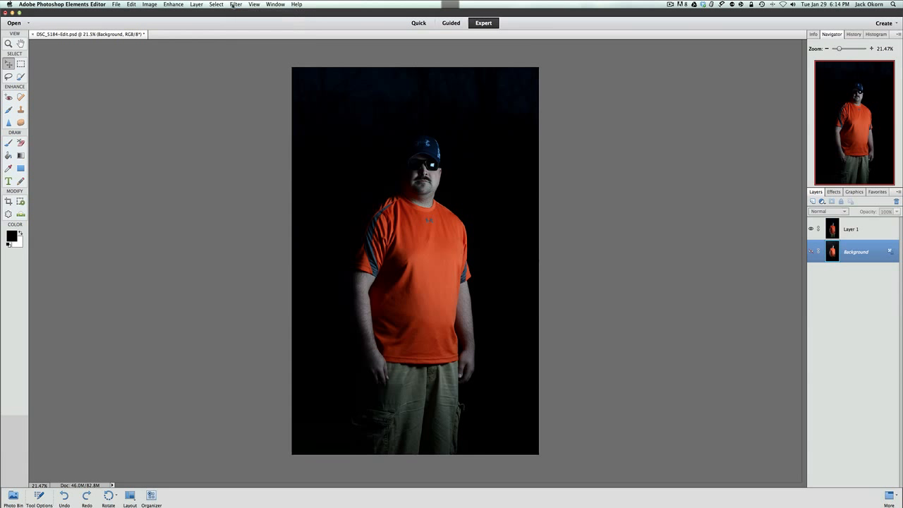
click(823, 228)
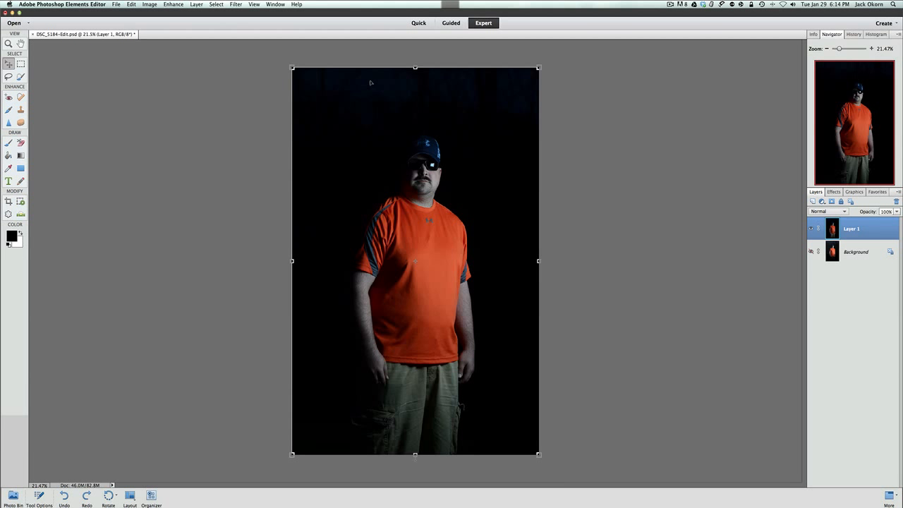
click(237, 5)
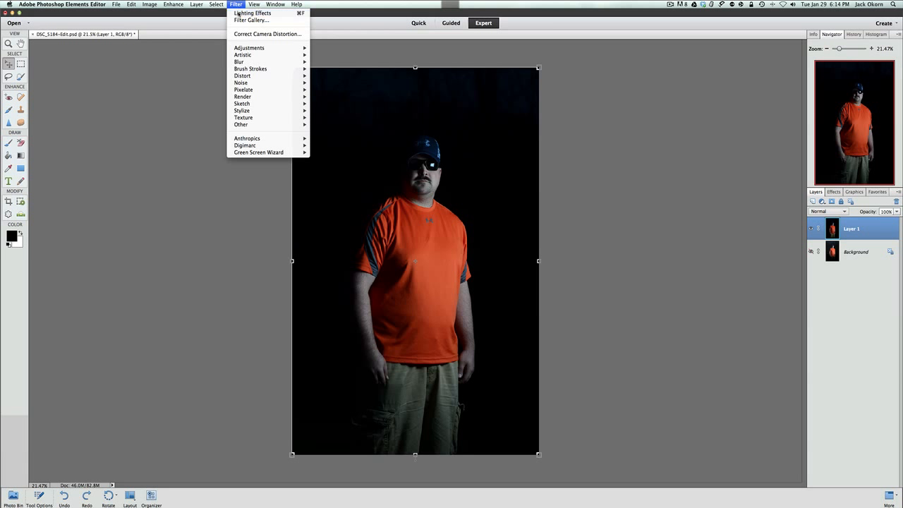
click(239, 13)
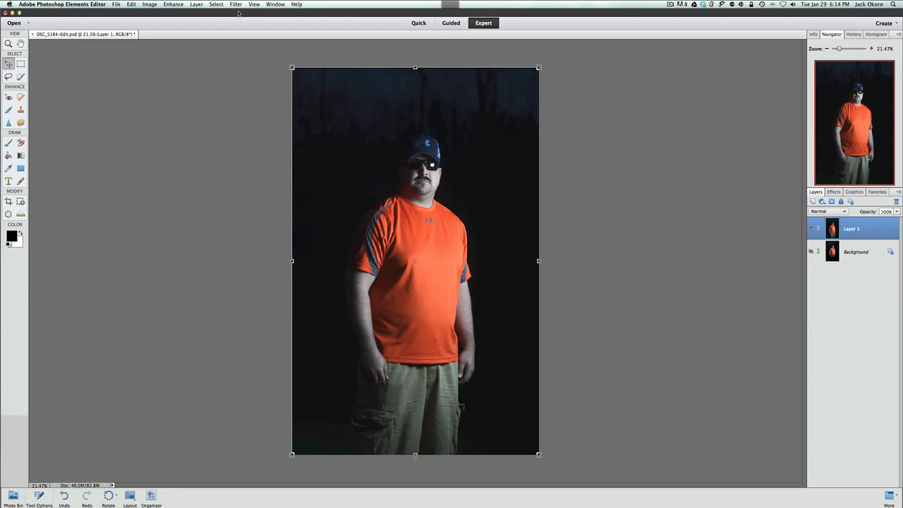
click(132, 5)
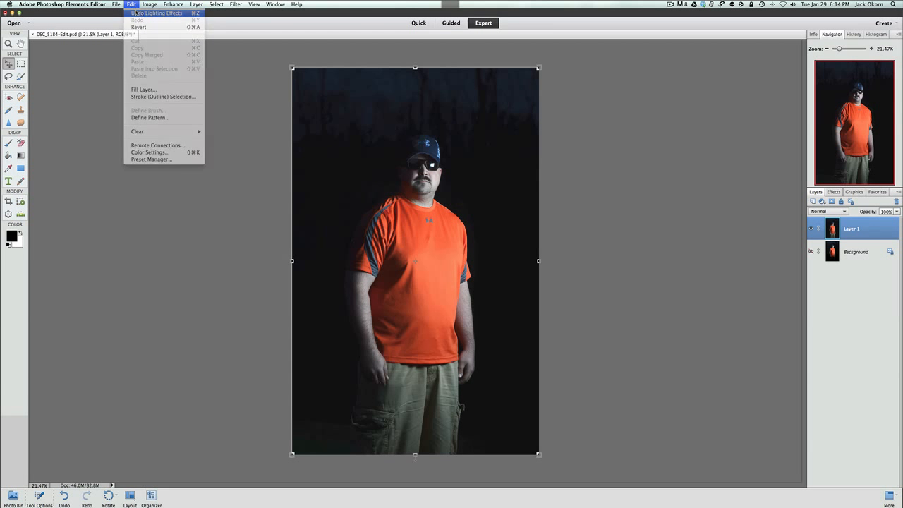
click(163, 13)
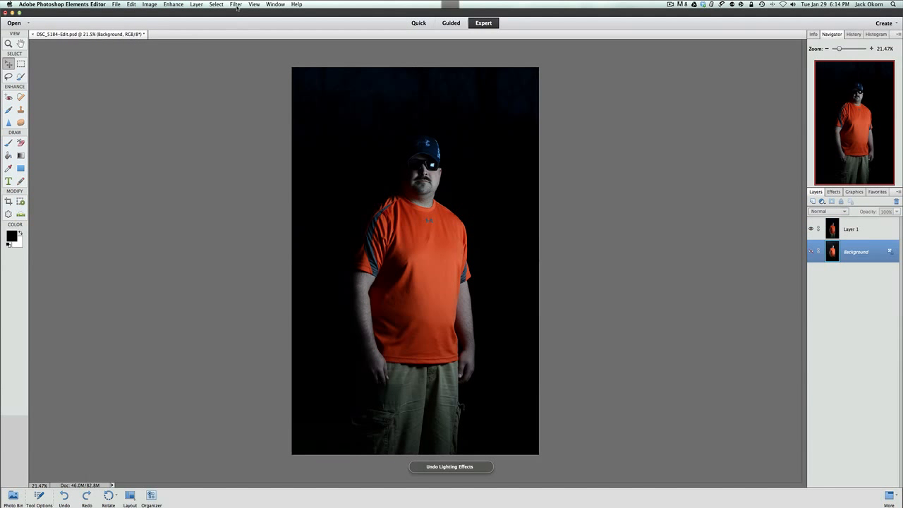
Step: Apply Lighting Effects to Layer 1 with a Directional light of intensity 13, its source pulled in closer to the man's face
click(847, 225)
click(236, 6)
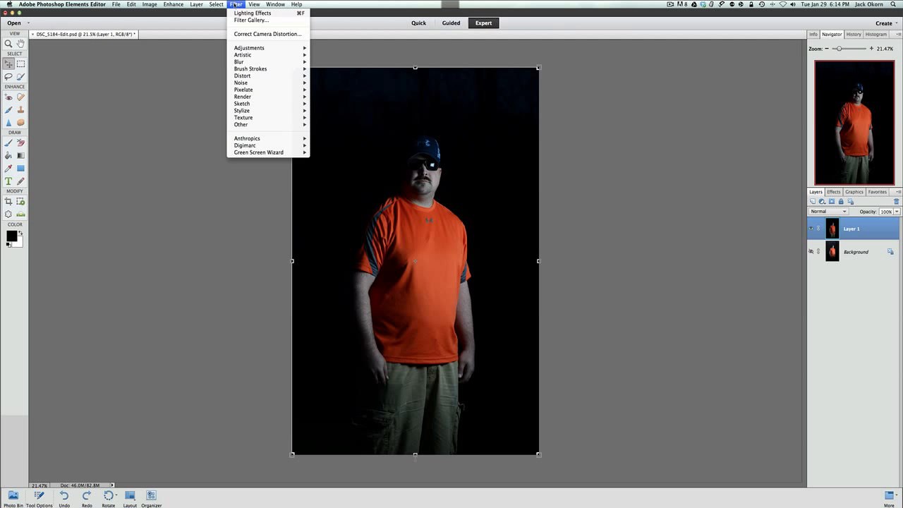
mouse_move(305, 97)
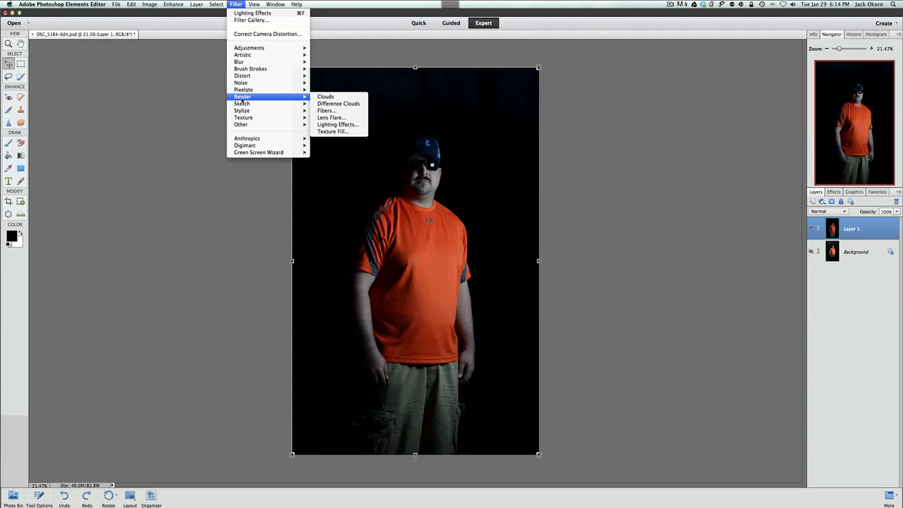
click(333, 124)
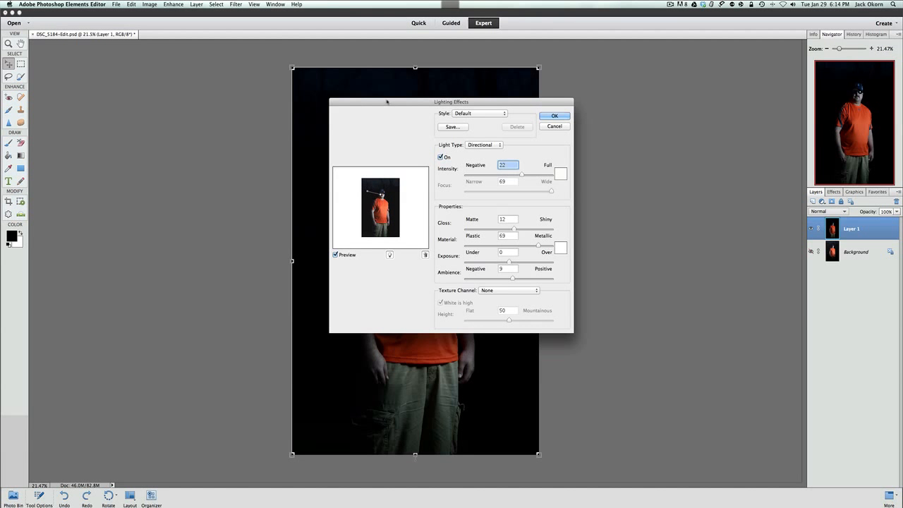
drag(392, 107, 614, 110)
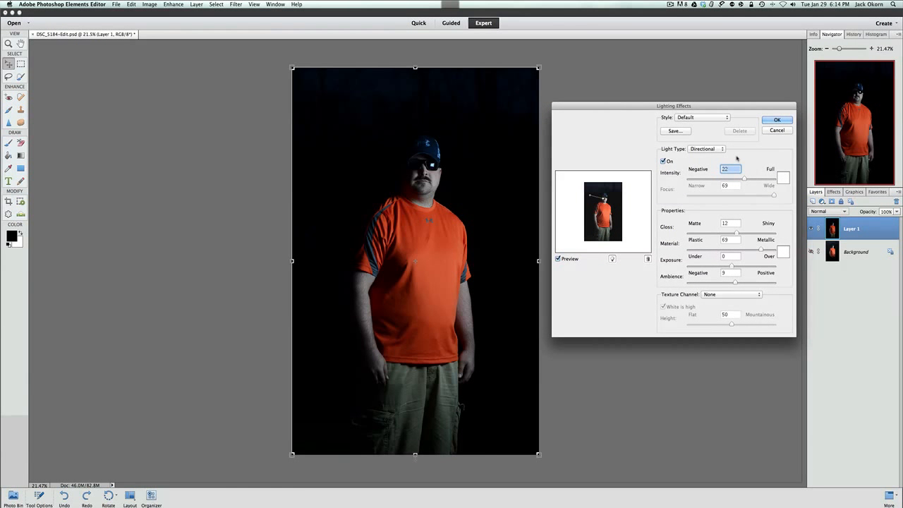
drag(744, 179, 737, 179)
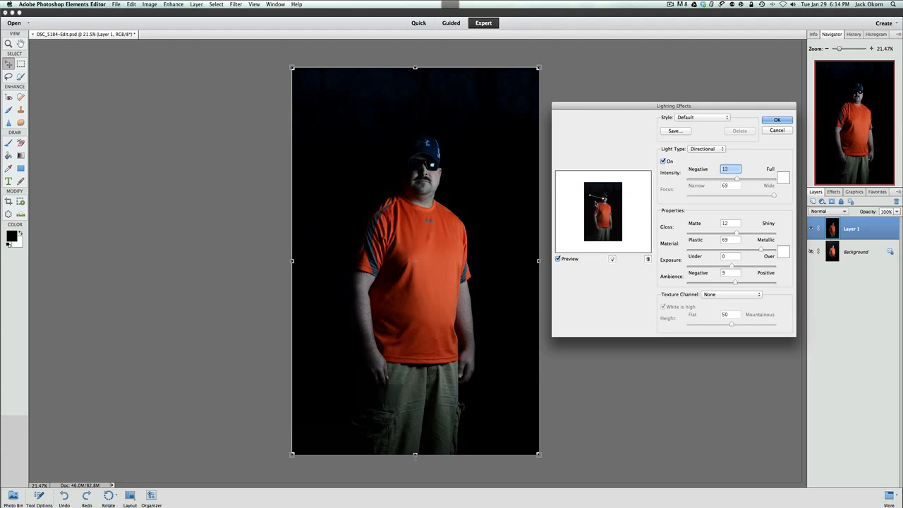
drag(590, 195, 599, 198)
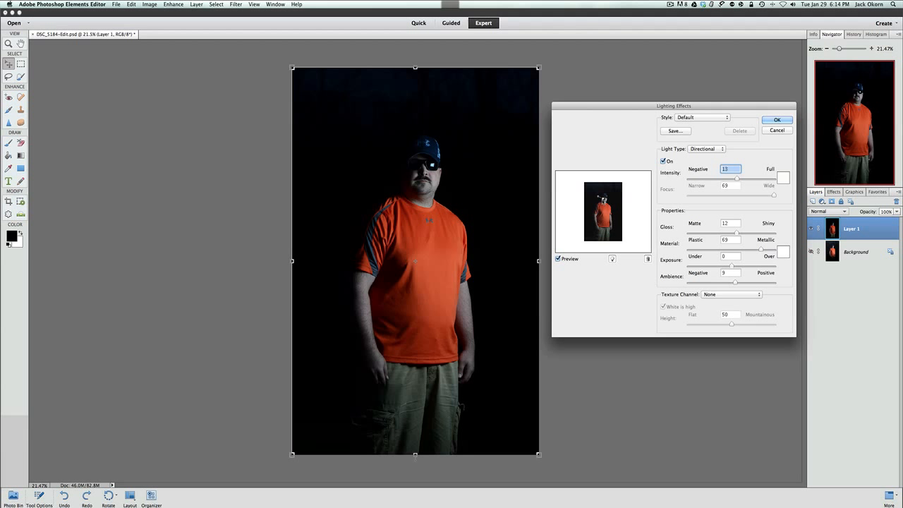
click(777, 121)
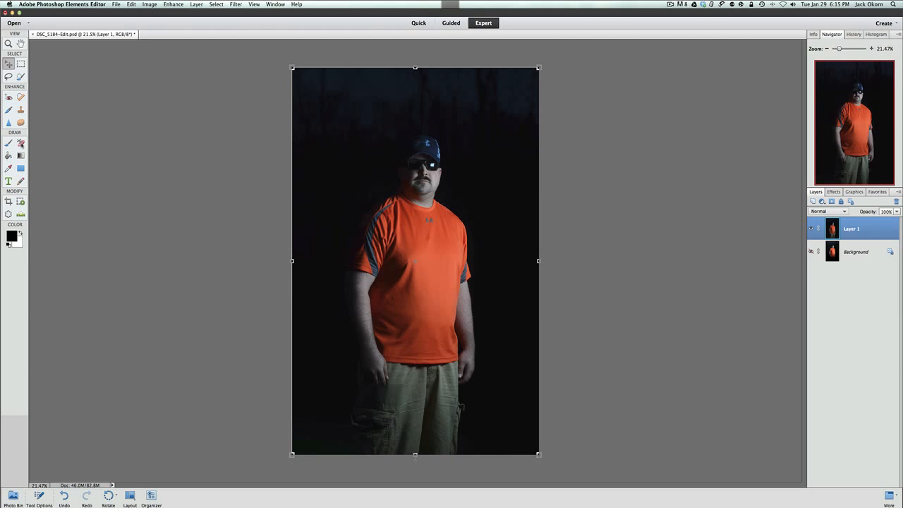
Step: Darken the background around the man on Layer 1 using the Burn tool with a 700 px brush, Midtones range and 50% exposure
click(21, 123)
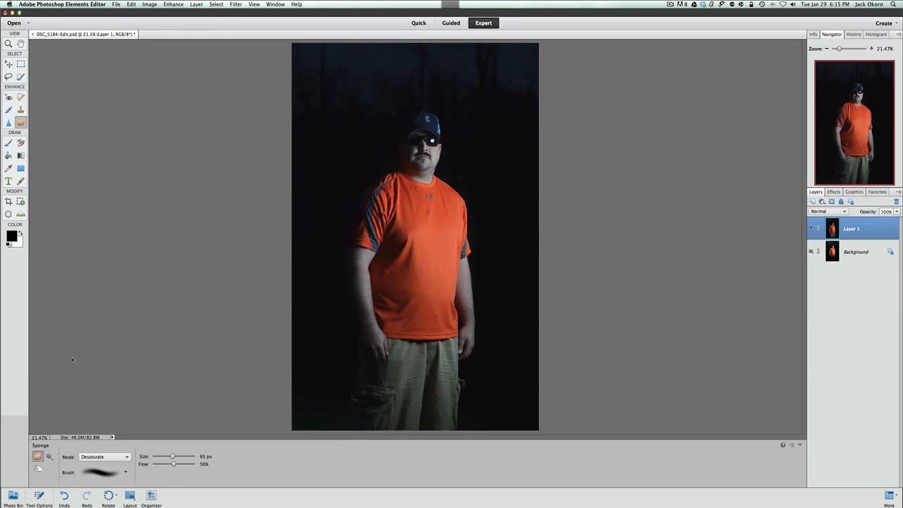
click(49, 457)
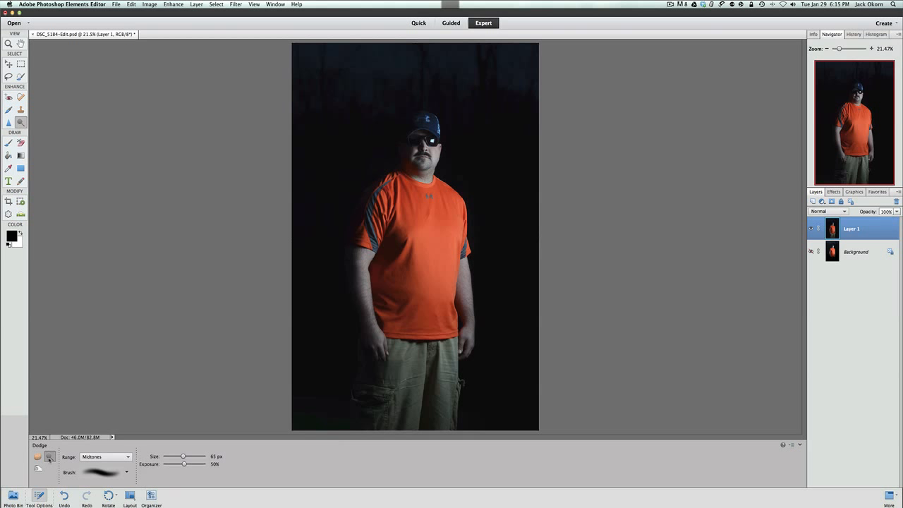
click(39, 469)
key(bracketright)
key(bracketright)
key(bracketright)
key(bracketright)
key(bracketright)
key(bracketright)
key(bracketright)
key(bracketright)
key(bracketright)
key(bracketright)
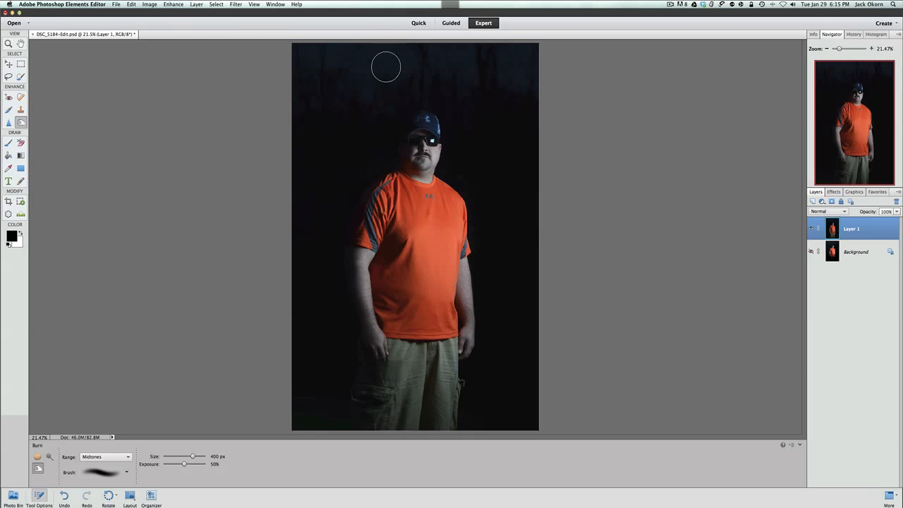
key(bracketright)
key(bracketright)
key(bracketright)
mouse_move(271, 65)
mouse_down()
mouse_move(542, 60)
mouse_move(503, 64)
mouse_move(492, 89)
mouse_move(519, 98)
mouse_move(356, 91)
mouse_move(399, 85)
mouse_move(304, 111)
mouse_move(368, 114)
mouse_move(361, 148)
mouse_move(322, 191)
mouse_move(327, 73)
mouse_move(490, 62)
mouse_move(515, 166)
mouse_move(514, 124)
mouse_move(514, 249)
mouse_move(539, 319)
mouse_move(514, 105)
mouse_move(456, 74)
mouse_move(332, 102)
mouse_move(303, 259)
mouse_move(314, 394)
mouse_move(313, 365)
mouse_move(312, 377)
mouse_move(305, 350)
mouse_move(267, 312)
mouse_up()
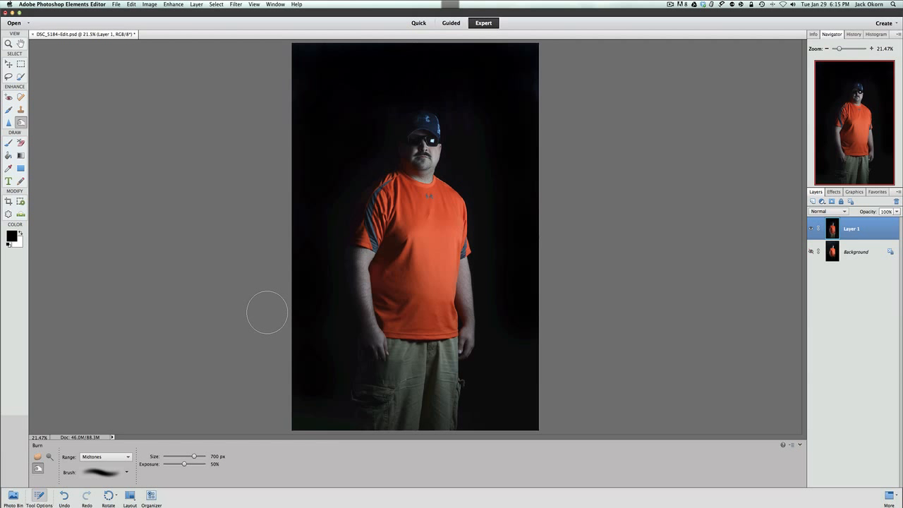